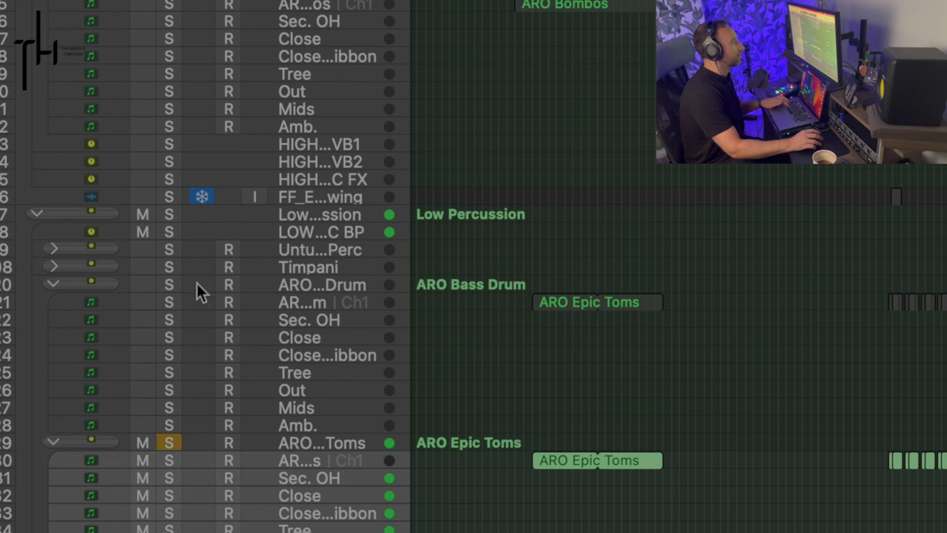
# Step: Audition the ARO Bass Drum stack and the Big hits HZ track in solo alongside the ARO Epic Toms
pyautogui.click(171, 284)
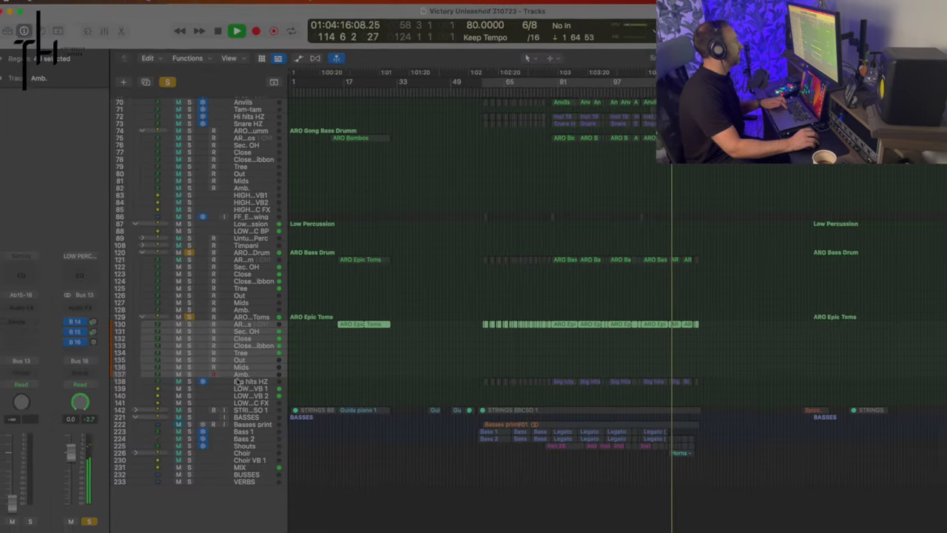
pyautogui.click(236, 376)
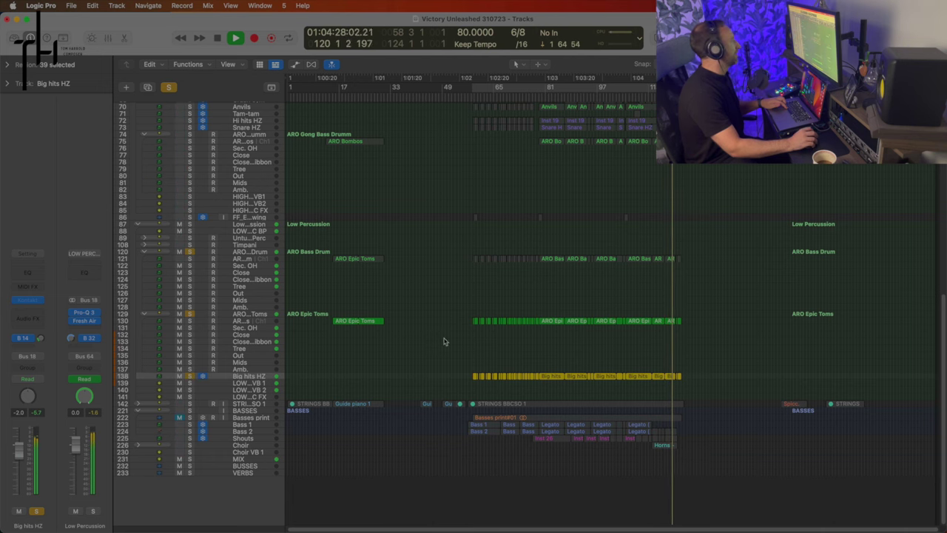
pyautogui.scroll(2, 444, 340)
pyautogui.scroll(5, 253, 260)
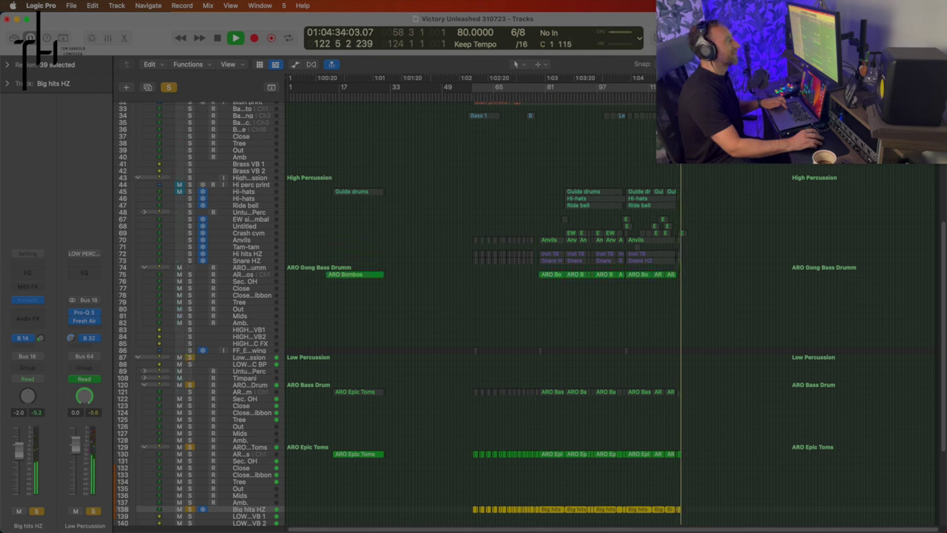
# Step: Move the playhead back to bar 106 and solo the High Percussion stack together with the Low Percussion
pyautogui.press('space')
pyautogui.press('space')
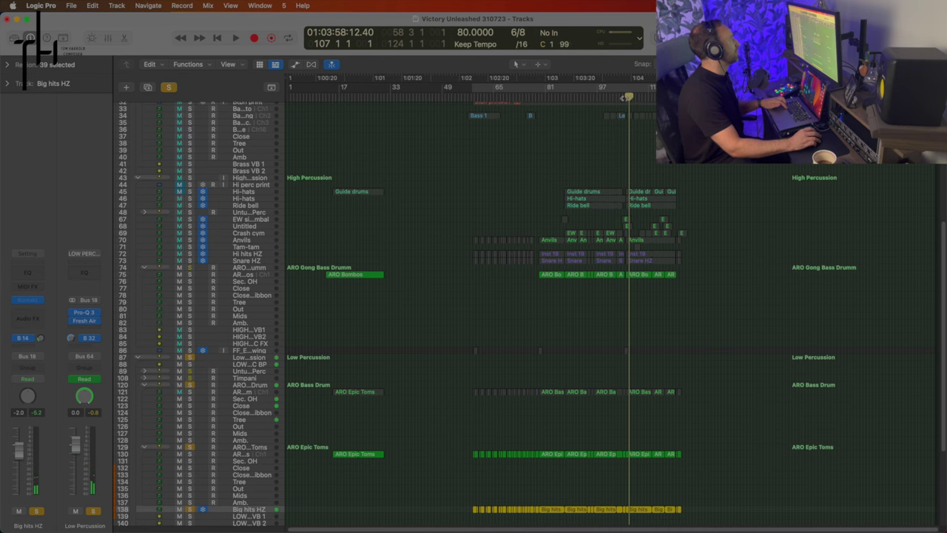
pyautogui.moveTo(623, 98); pyautogui.dragTo(618, 99)
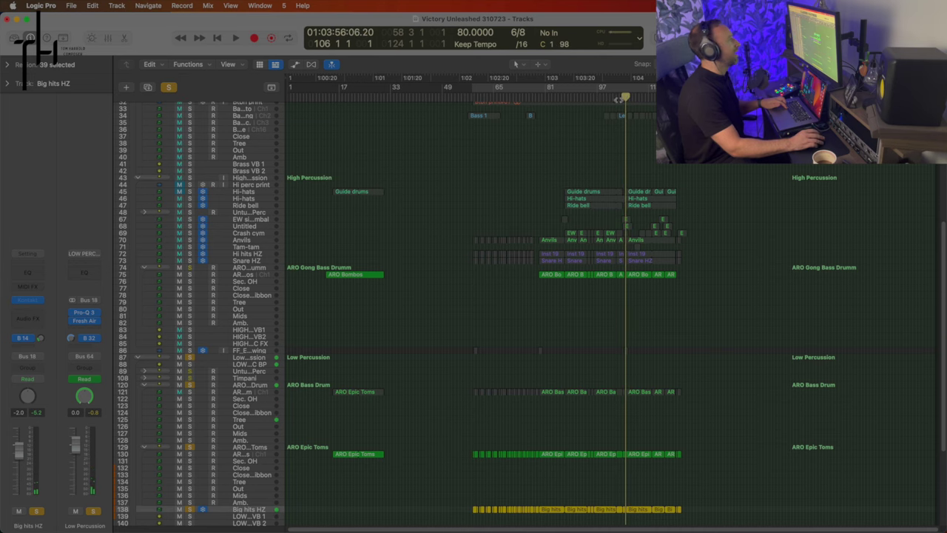
pyautogui.click(190, 178)
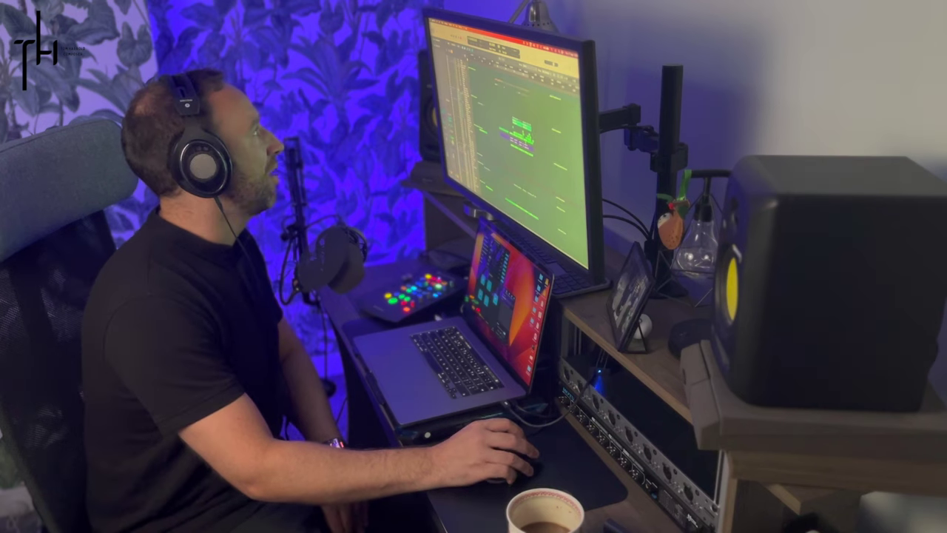
# Step: Audition the BASSES stack in solo and stop playback
pyautogui.scroll(3, 518, 148)
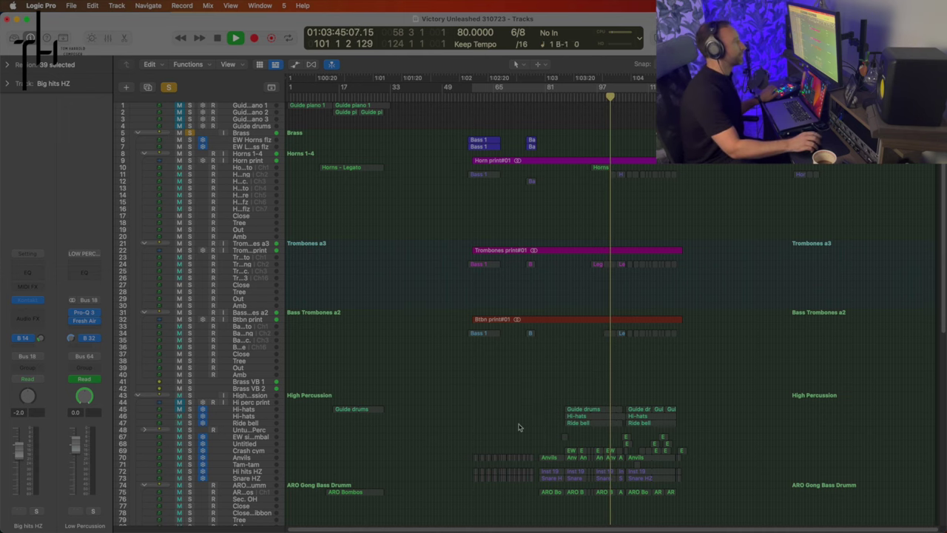
pyautogui.scroll(-10, 519, 427)
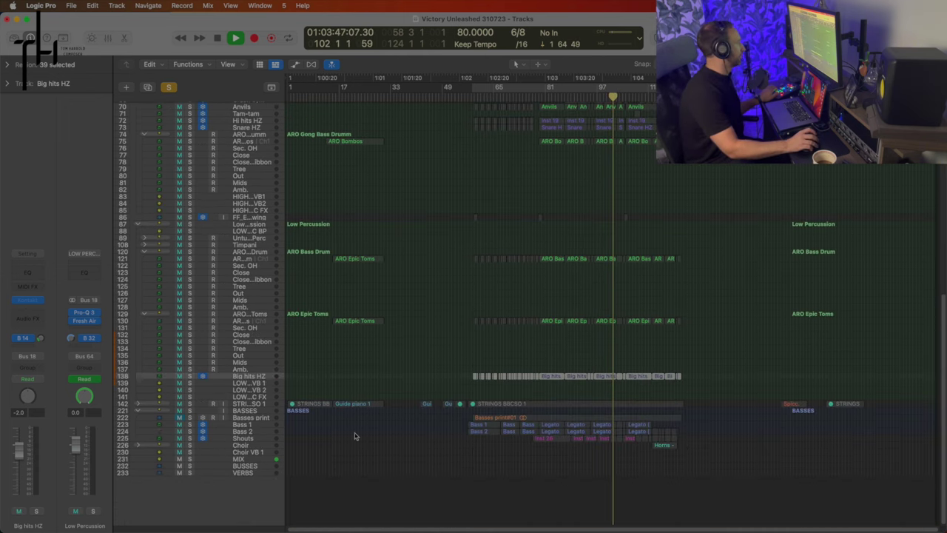
pyautogui.click(190, 411)
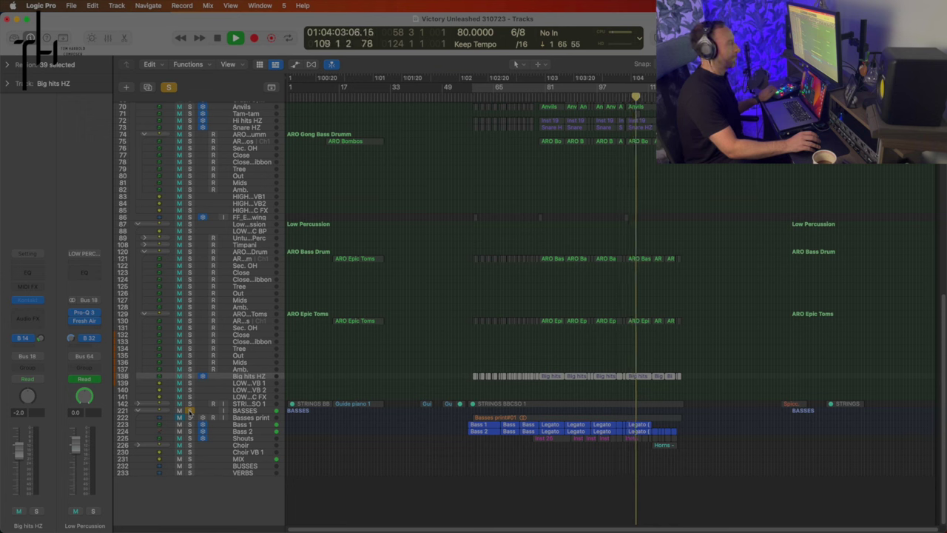
pyautogui.press('space')
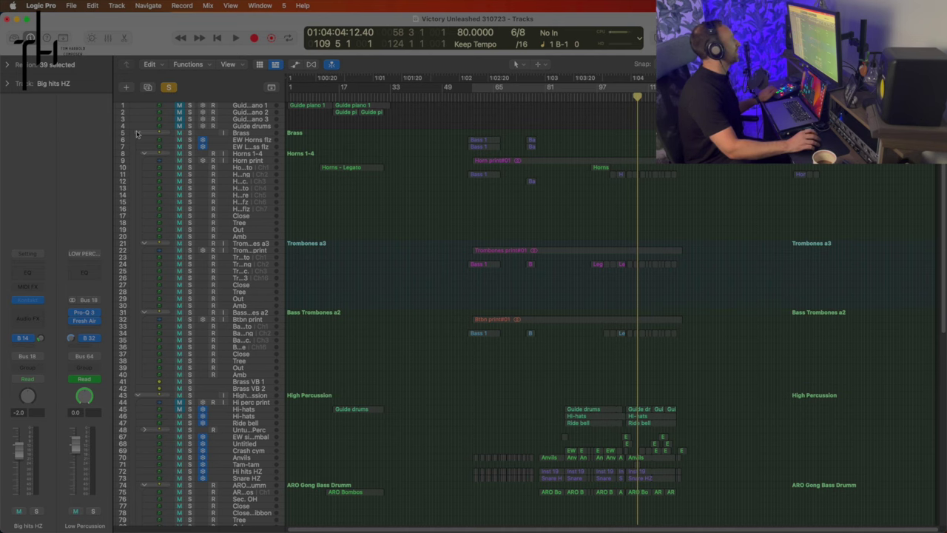
# Step: Collapse the Brass, High Percussion and Low Percussion stacks and expand the STRINGS BBCSO 1 stack
pyautogui.click(137, 134)
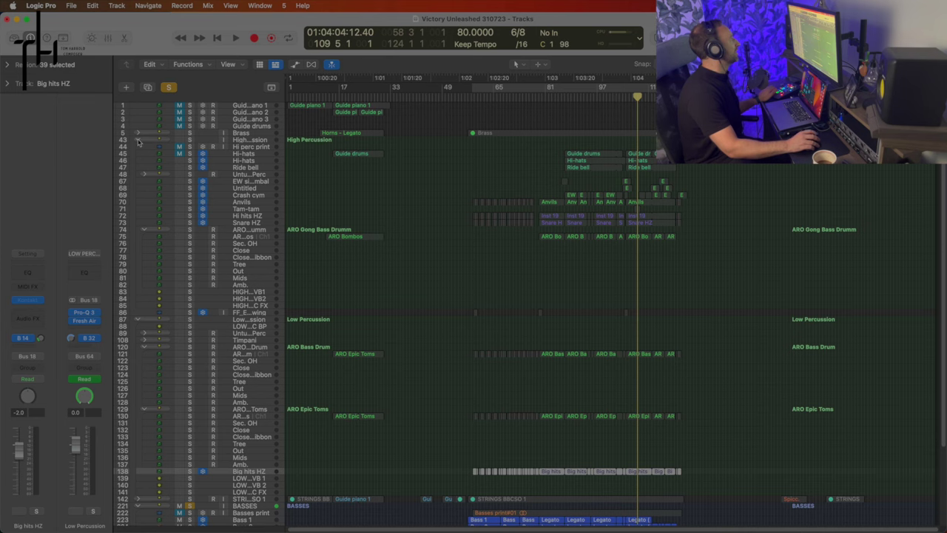
pyautogui.click(137, 140)
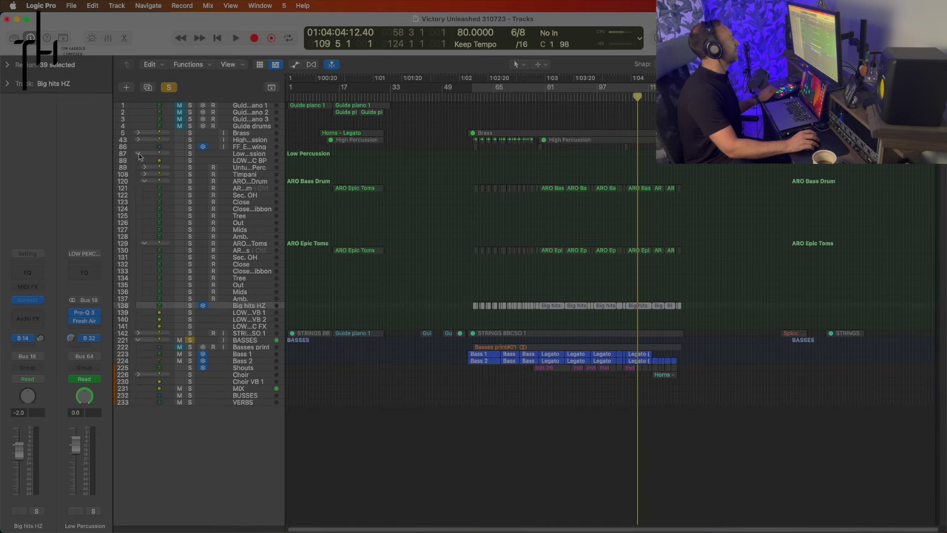
pyautogui.click(137, 154)
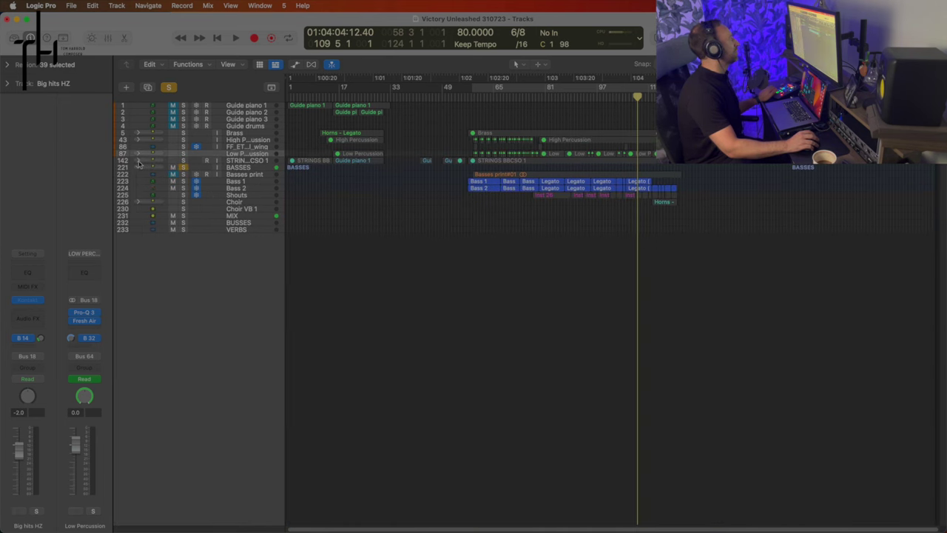
pyautogui.click(138, 161)
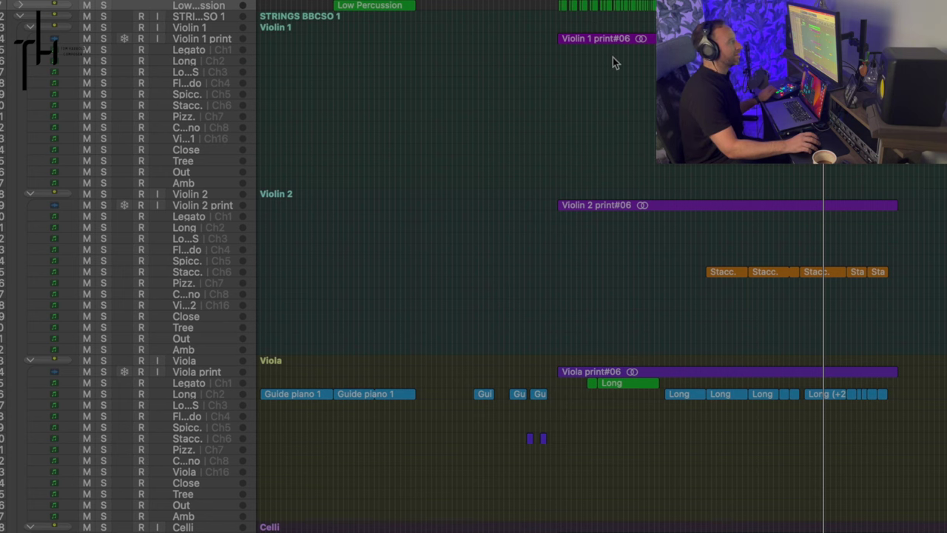
# Step: Listen to the string sections and the full mix, stop playback and return the playhead to the project start
pyautogui.scroll(-10, 348, 163)
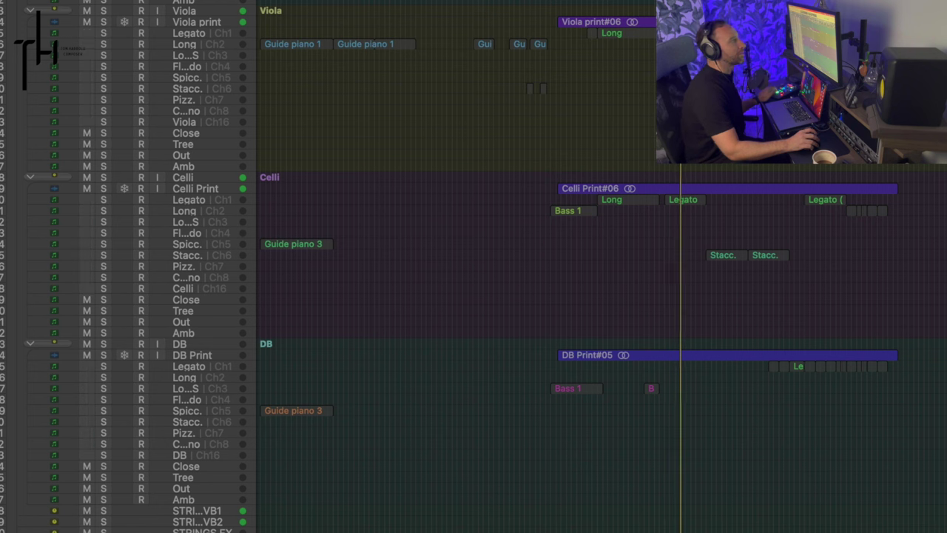
pyautogui.press('.')
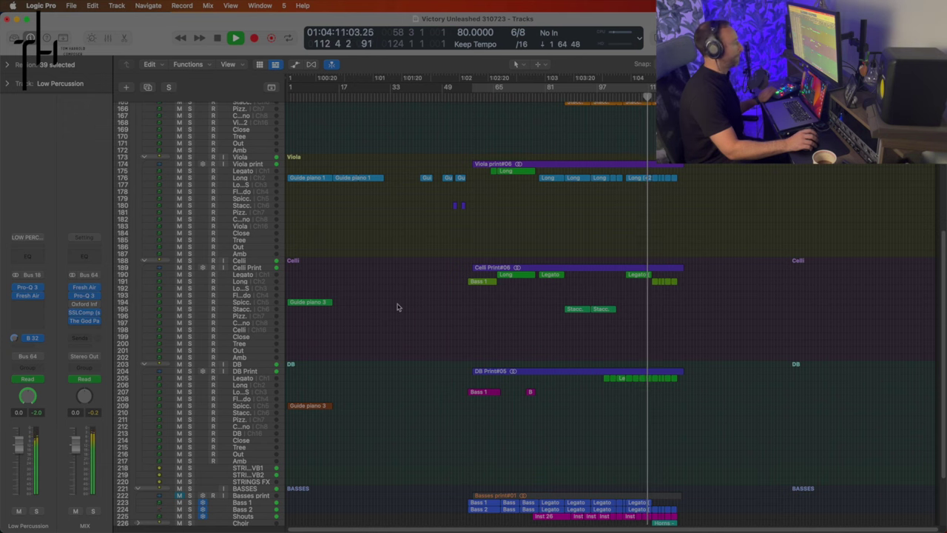
pyautogui.scroll(-3, 397, 307)
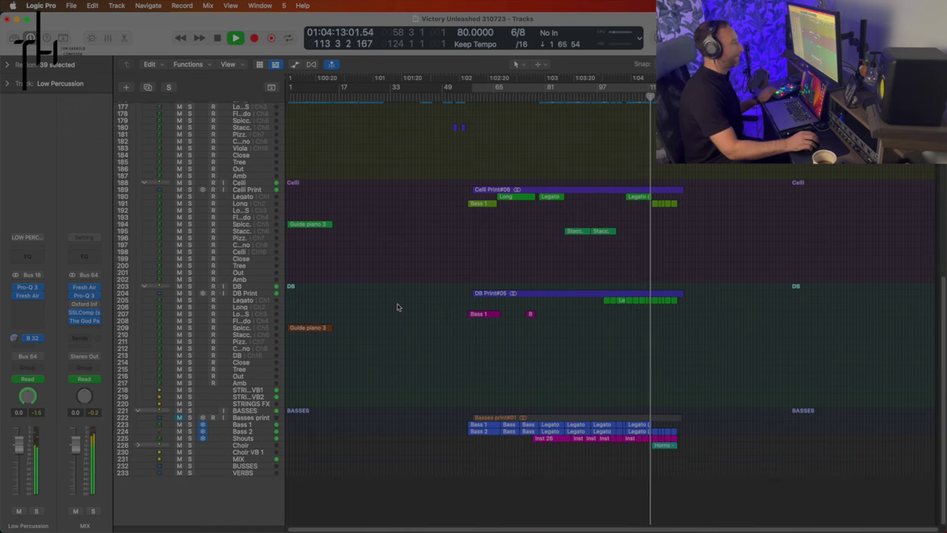
pyautogui.press('space')
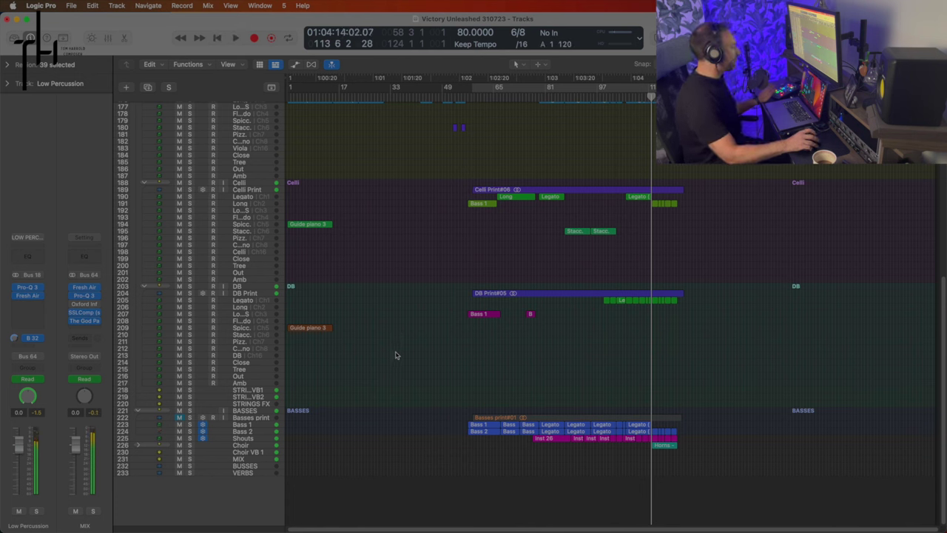
pyautogui.press('Return')
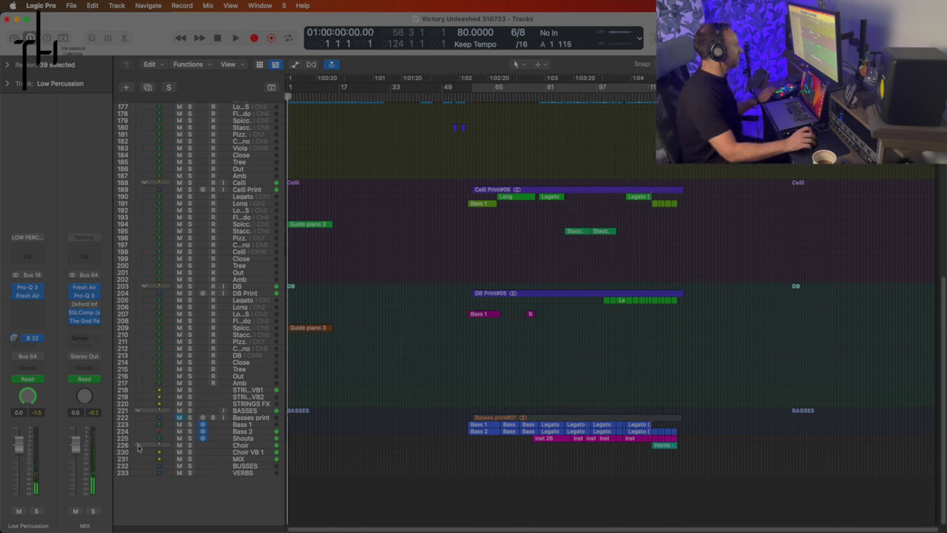
# Step: Expand the Choir stack, select its Women legato track and place the playhead at bar 113
pyautogui.click(137, 446)
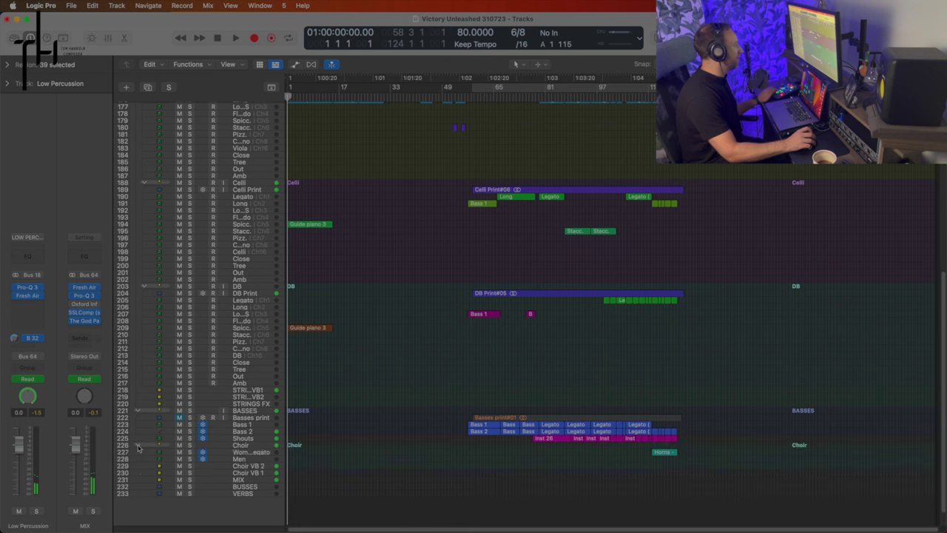
pyautogui.click(259, 453)
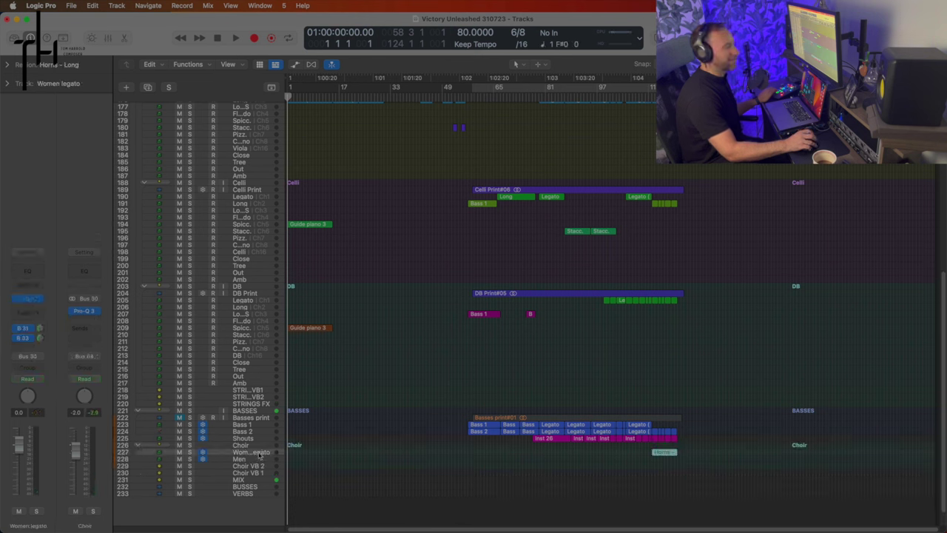
pyautogui.click(648, 96)
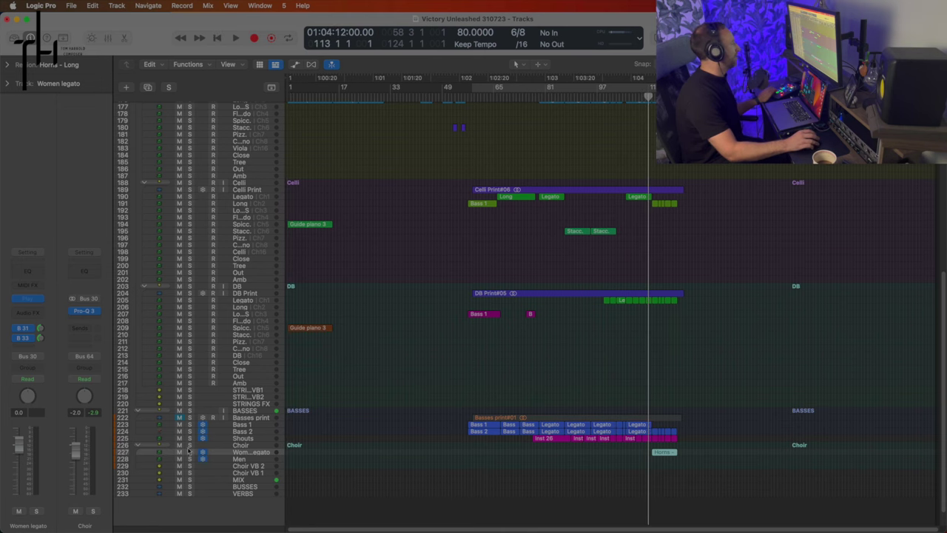
# Step: Inspect the Pro-Q 3 equalizer curve on the Choir bus during soloed playback, and close the plug-in
pyautogui.click(83, 311)
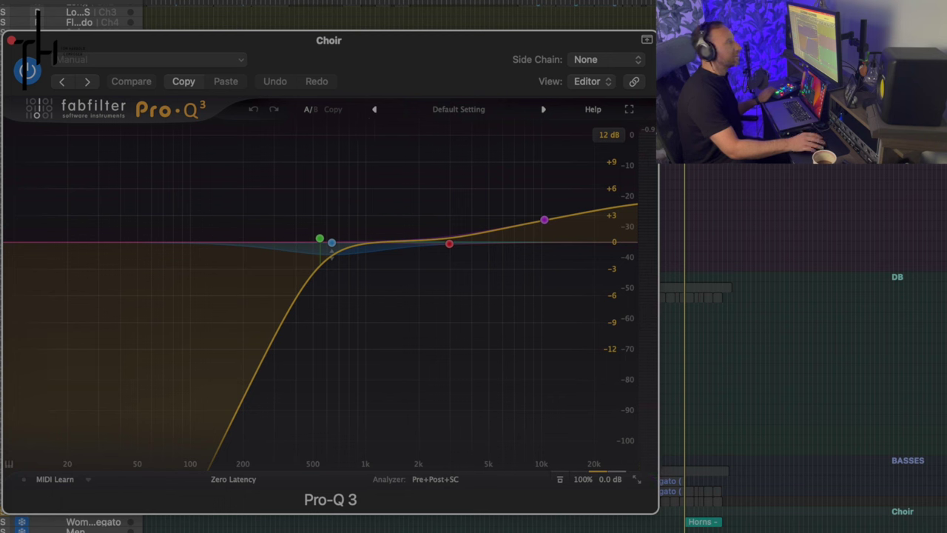
pyautogui.press('space')
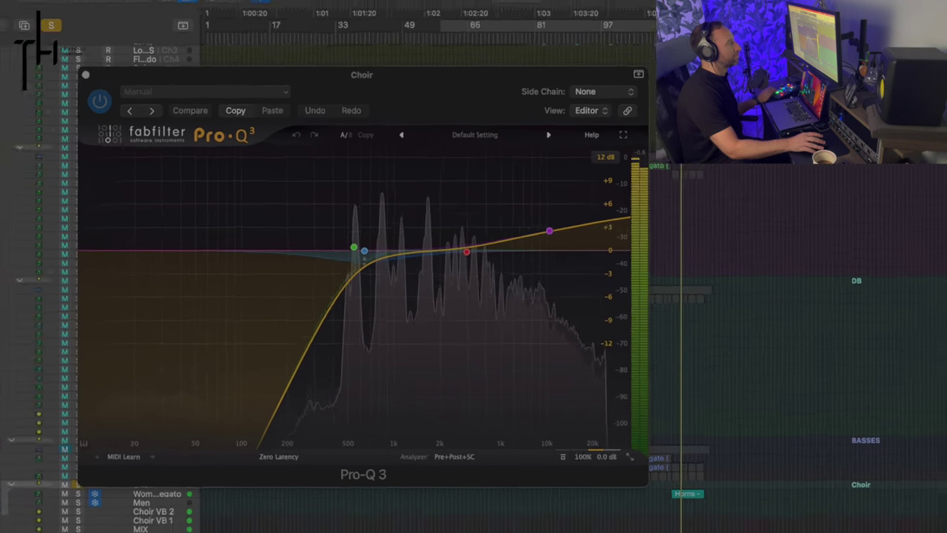
pyautogui.press('super+w')
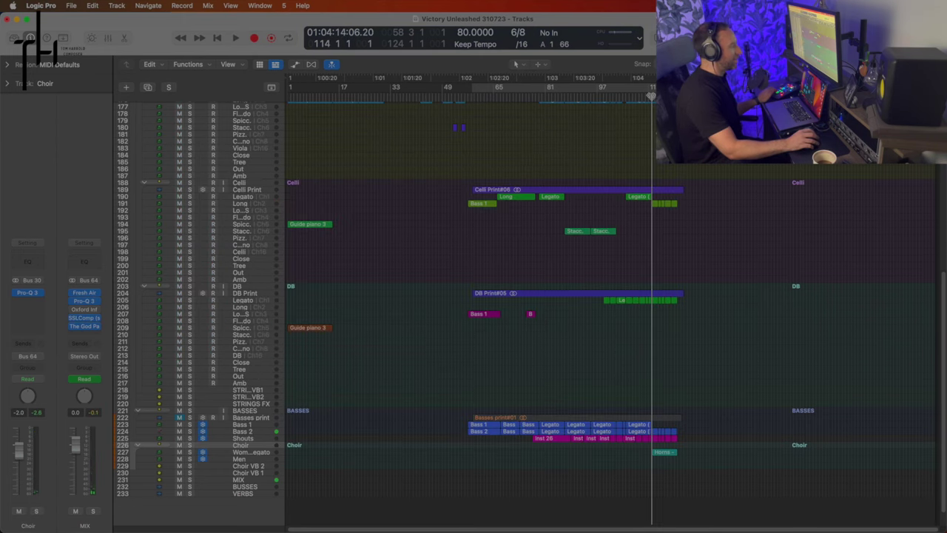
# Step: Play the full mix with the choir, and compare the Shouts track in solo with all tracks playing
pyautogui.press('space')
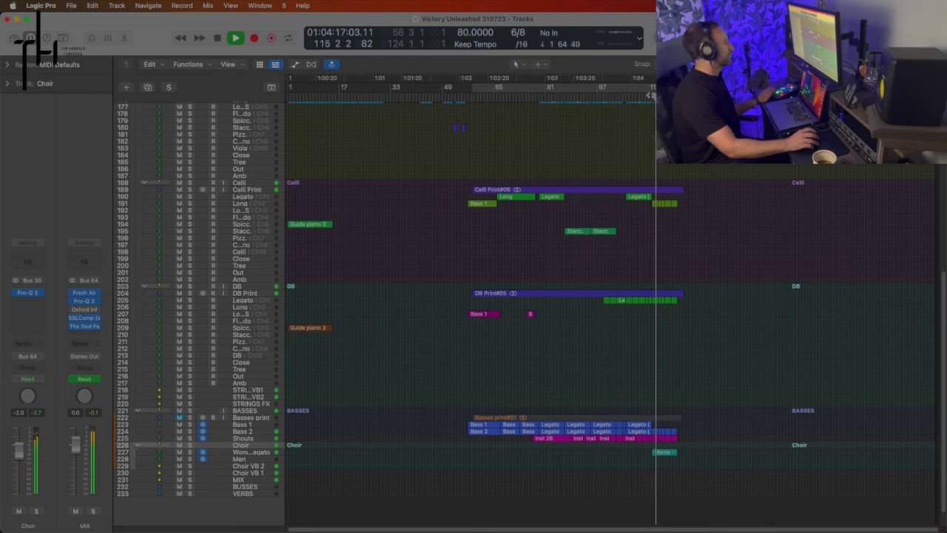
pyautogui.press('space')
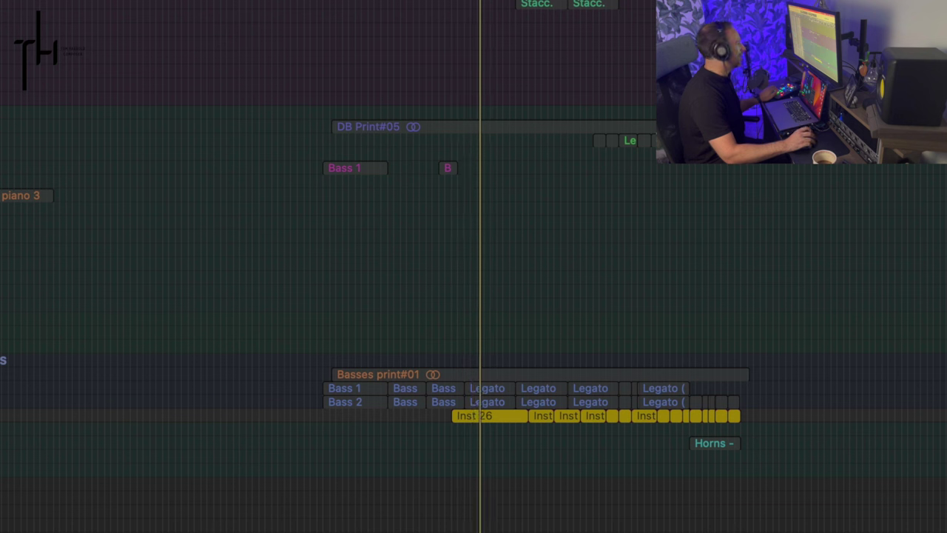
pyautogui.click(10, 338)
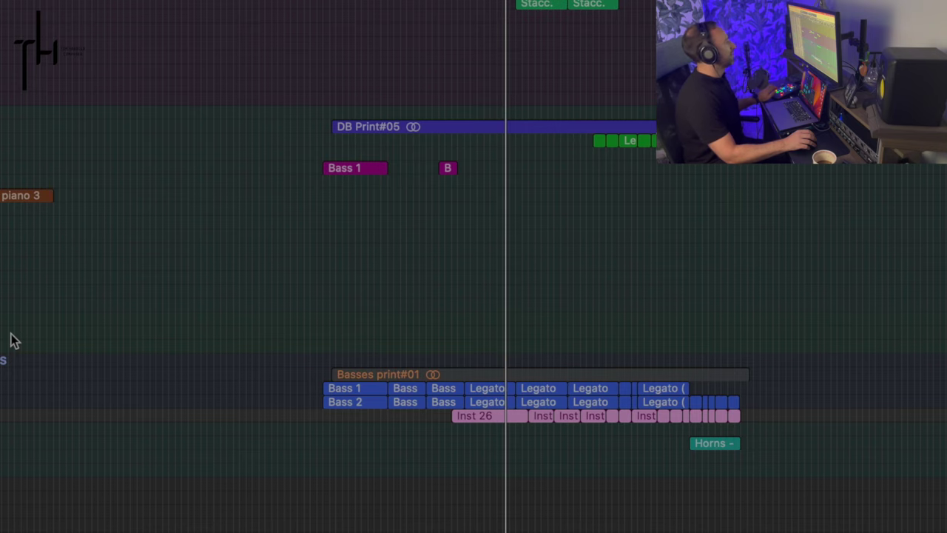
pyautogui.scroll(10, 178, 340)
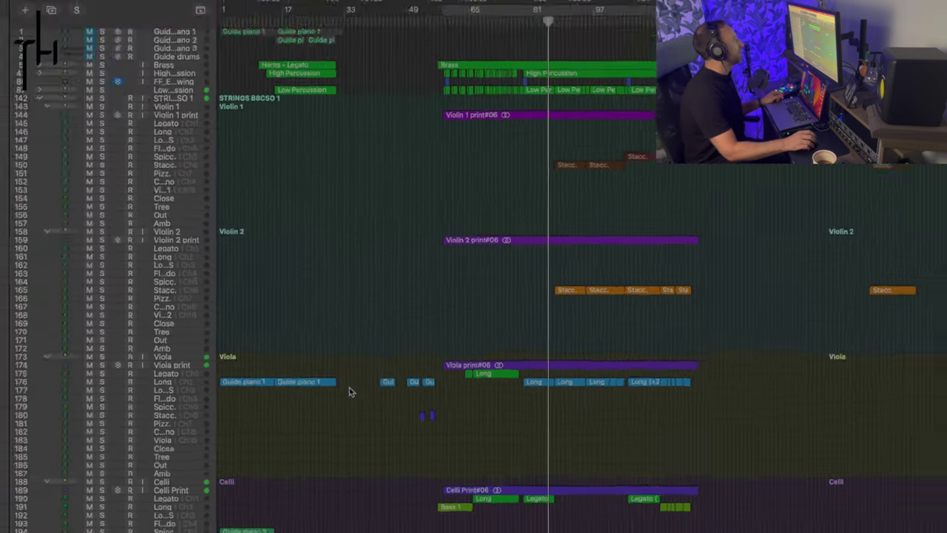
pyautogui.scroll(-12, 349, 392)
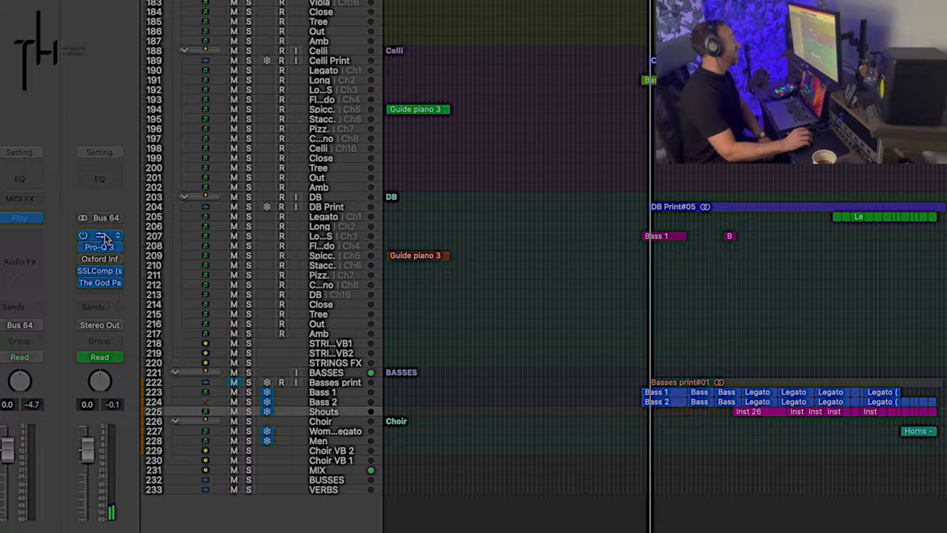
# Step: Review the MIX bus plug-in settings: Fresh Air, Pro-Q 3, Oxford Inflator, SSLComp and The God Particle
pyautogui.click(104, 236)
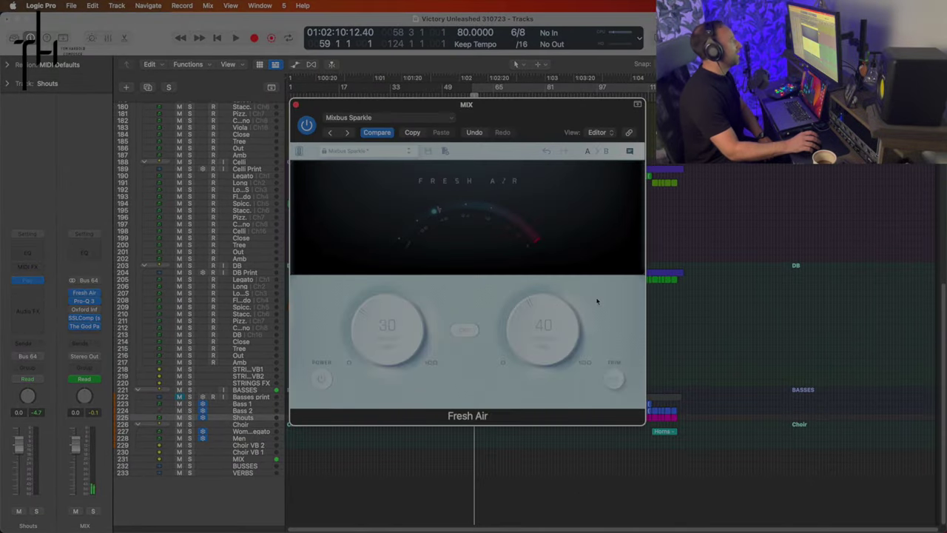
pyautogui.click(295, 106)
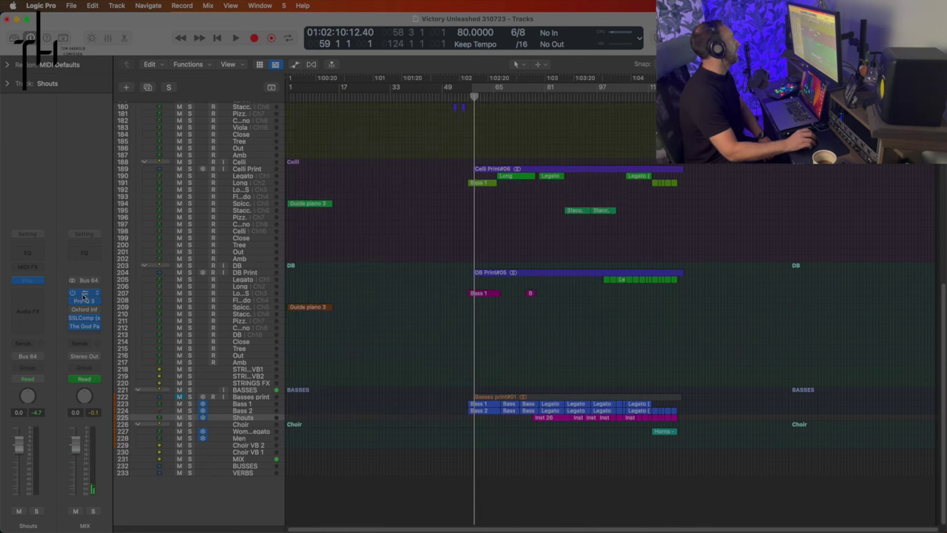
pyautogui.click(83, 301)
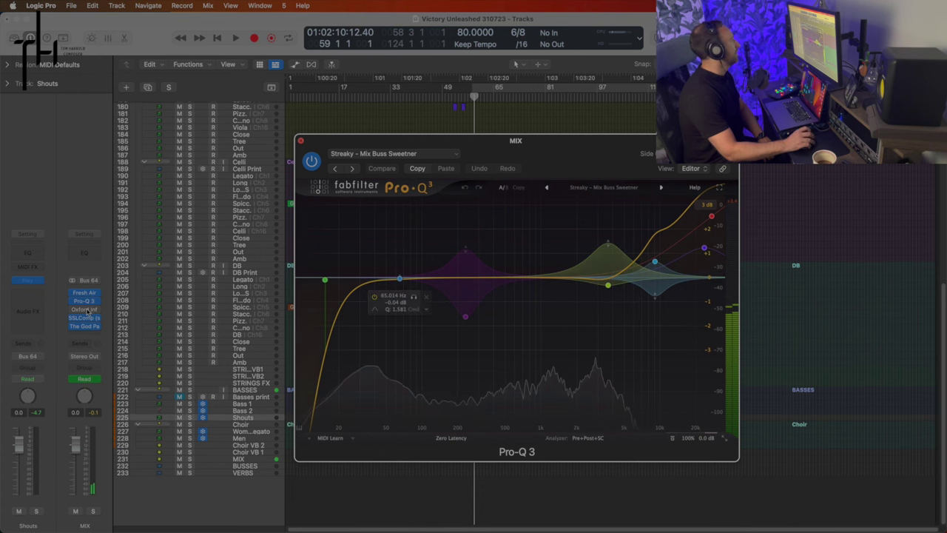
pyautogui.click(301, 140)
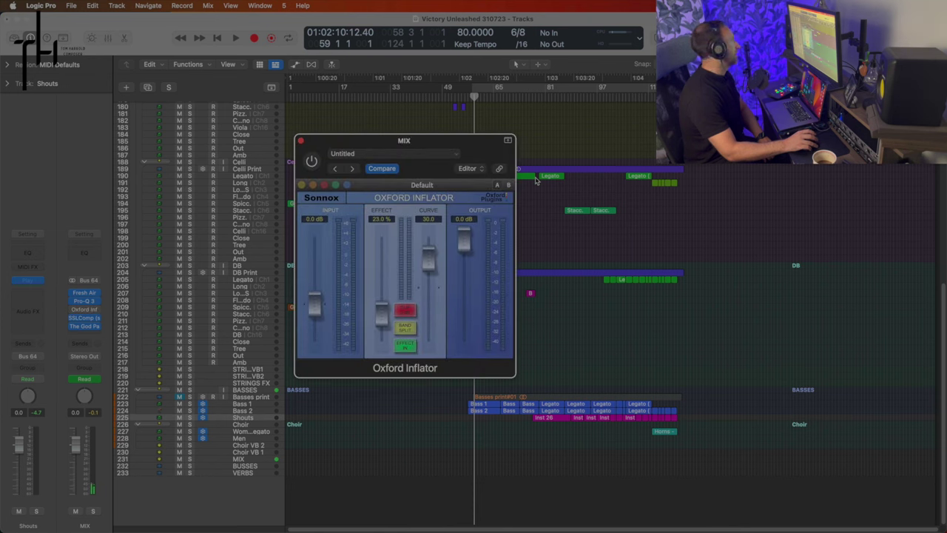
pyautogui.click(301, 140)
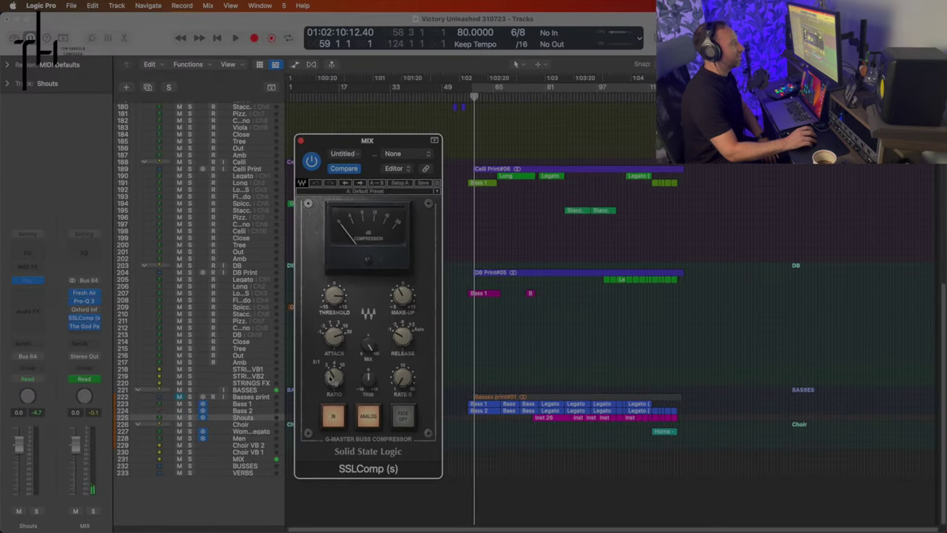
pyautogui.click(84, 326)
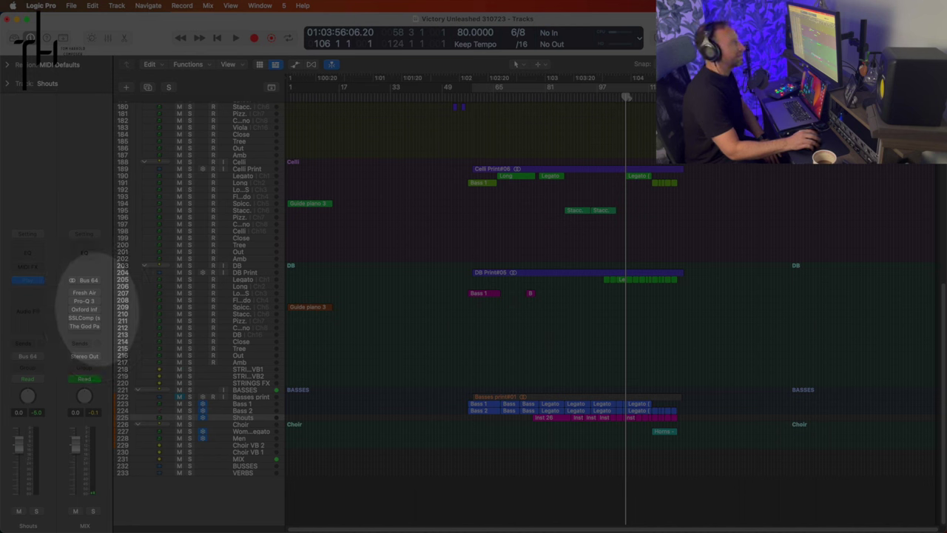
# Step: Play the mix from bar 106 with the MIX bus plug-ins bypassed and with them enabled to compare
pyautogui.press('space')
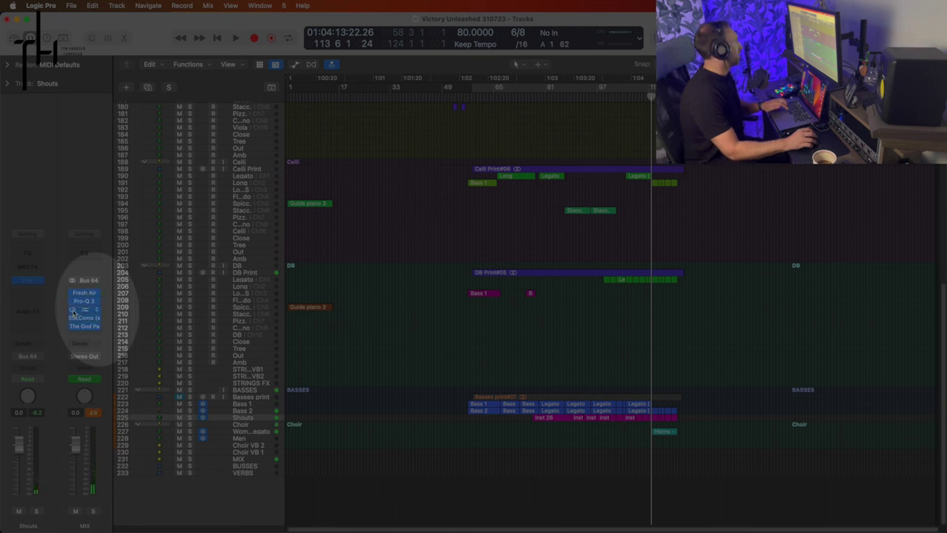
pyautogui.press('space')
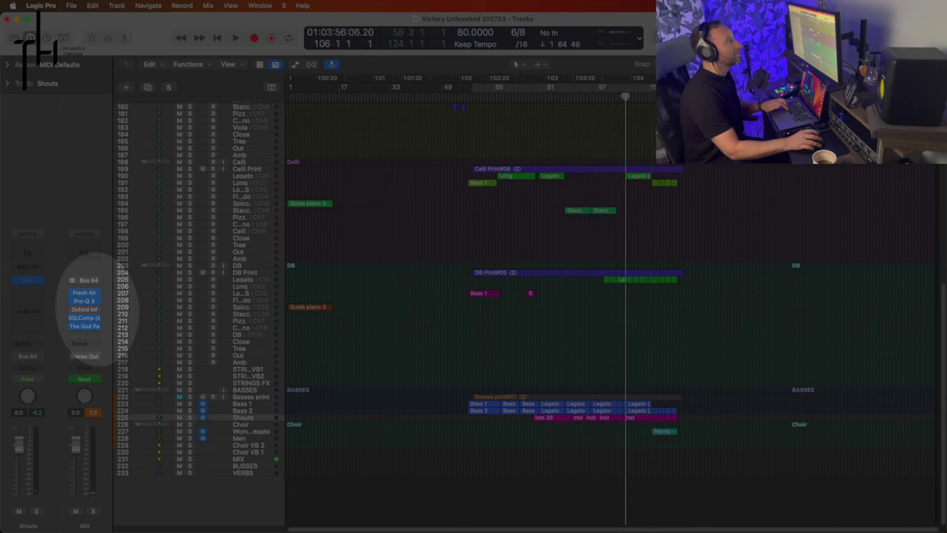
pyautogui.press('space')
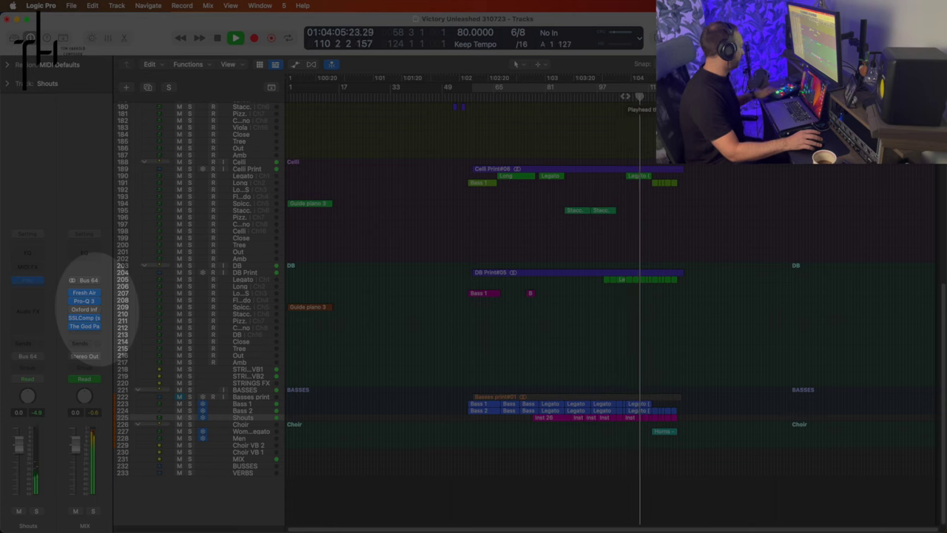
pyautogui.press('space')
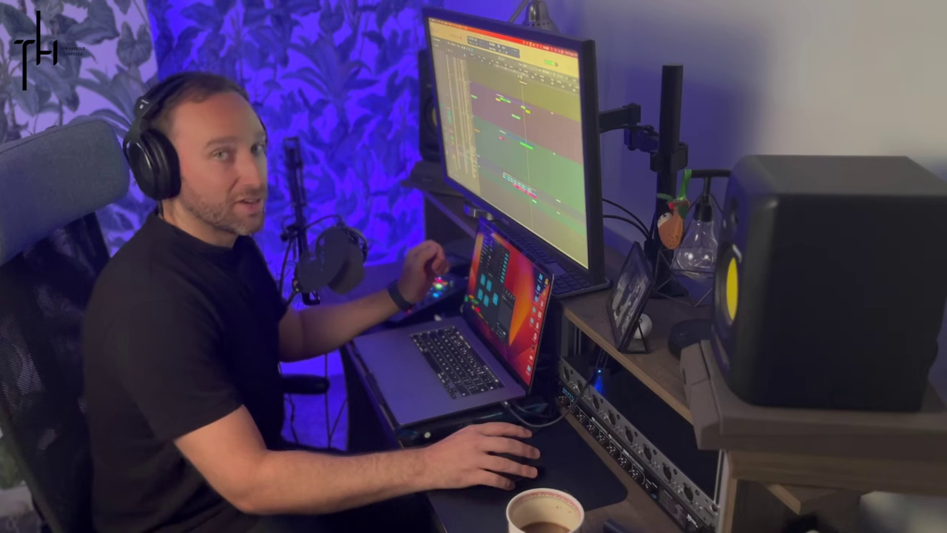